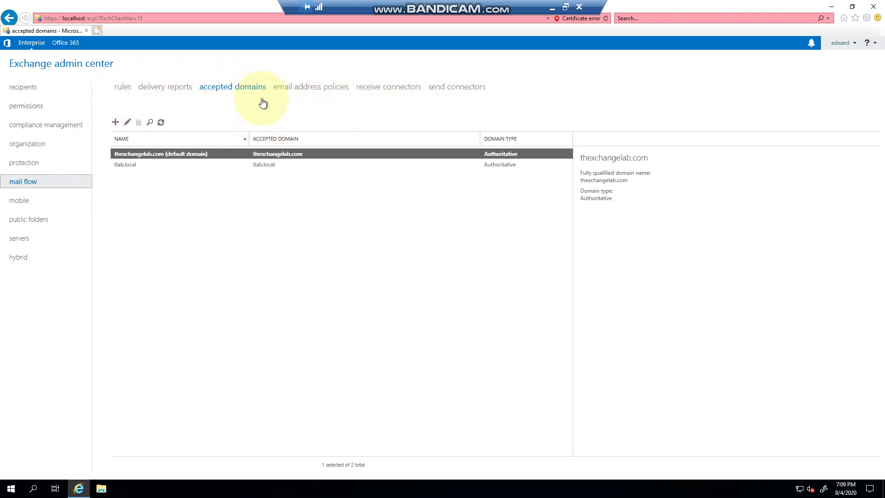
Go from server EX2019A's receive connectors to the empty send connectors list and start a new connector
click(386, 89)
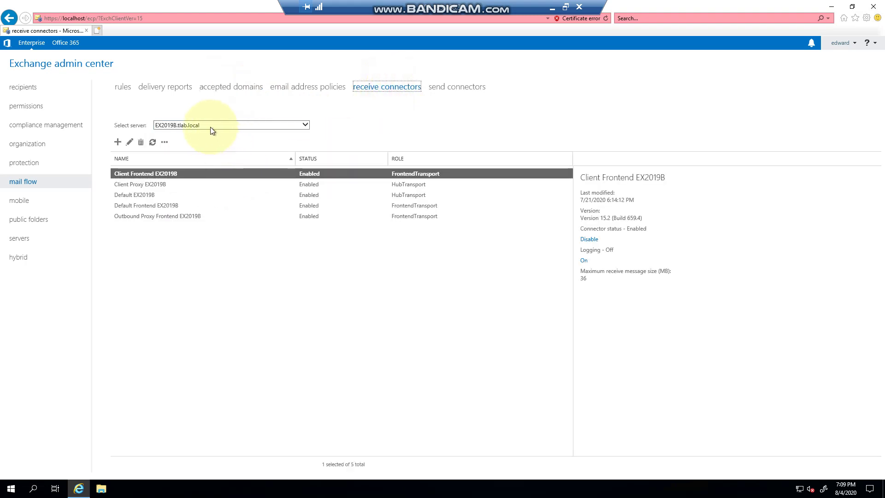
click(206, 125)
click(198, 132)
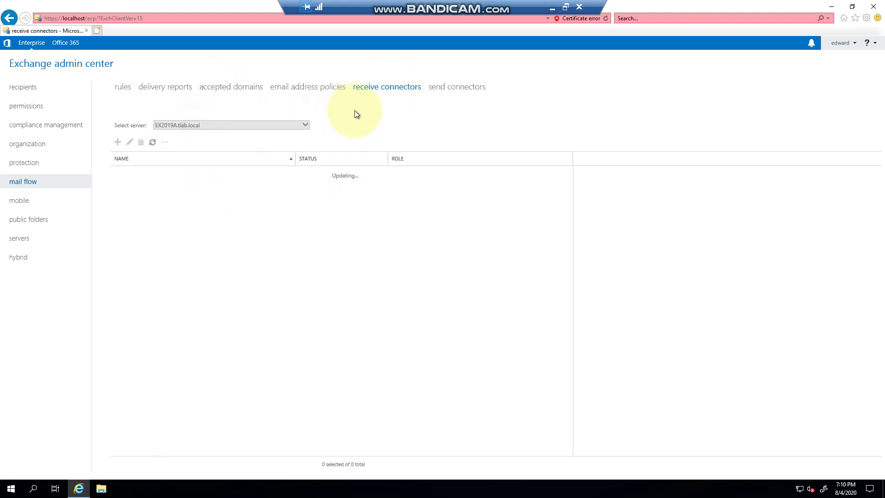
click(449, 87)
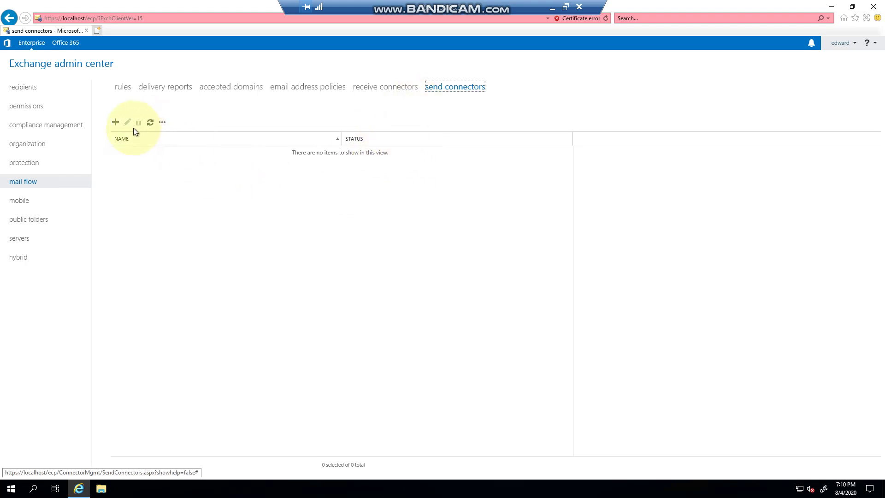
click(115, 122)
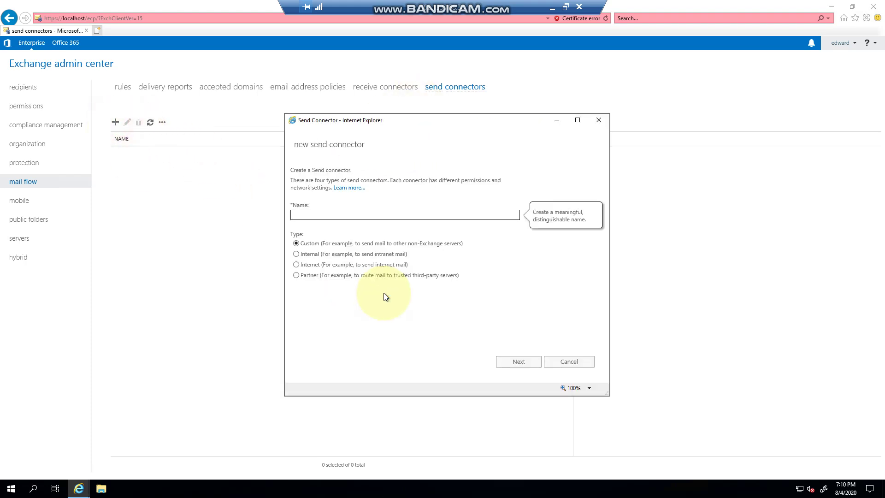
Name the new send connector 'MyConnector' and set its type to Internet
click(330, 211)
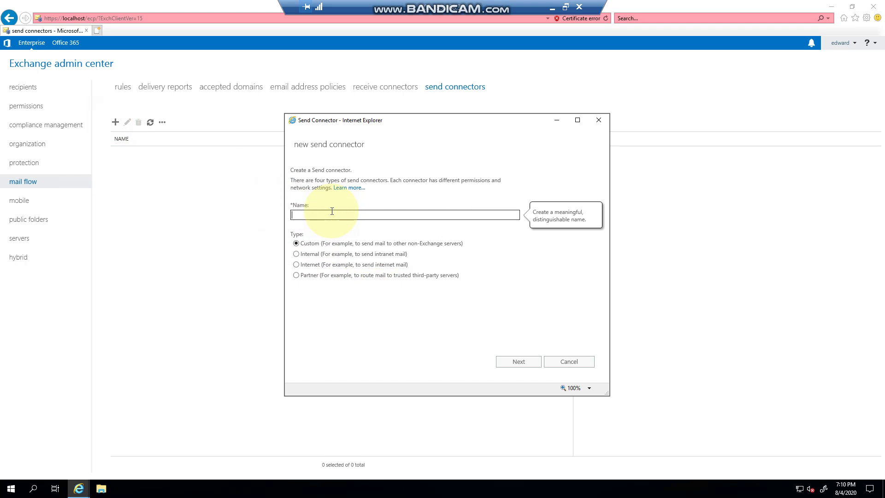
text(MyConnector)
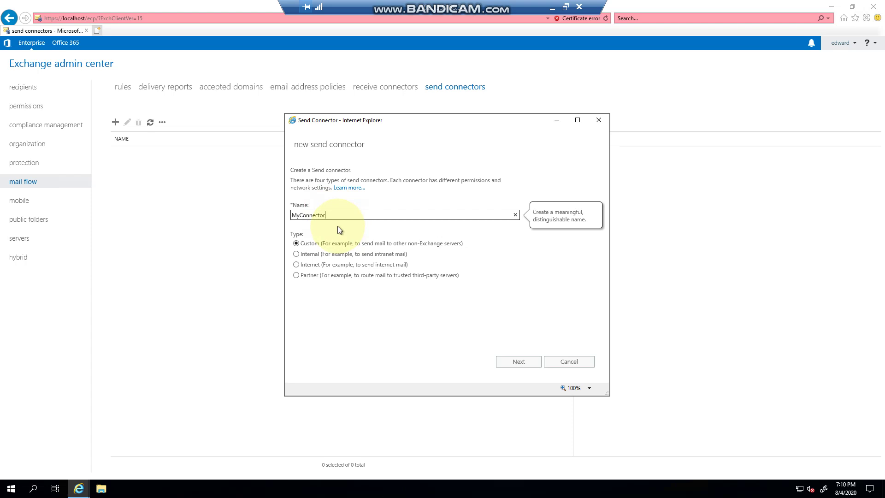
click(319, 264)
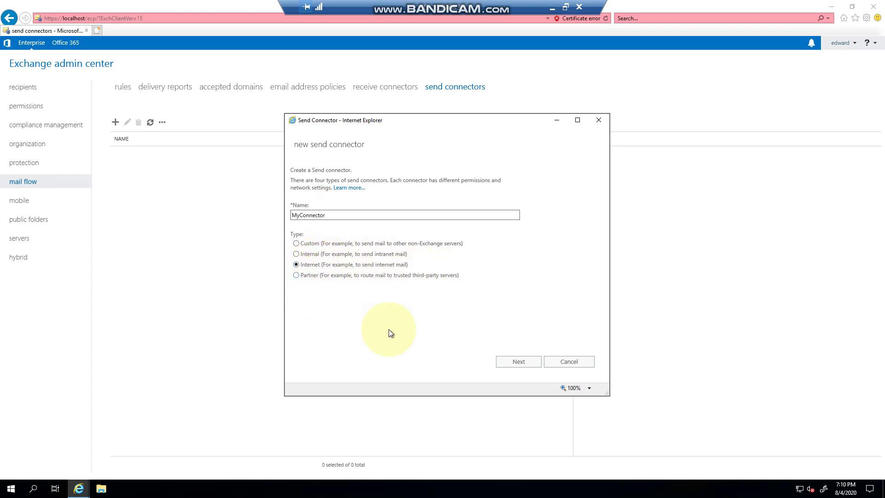
click(515, 364)
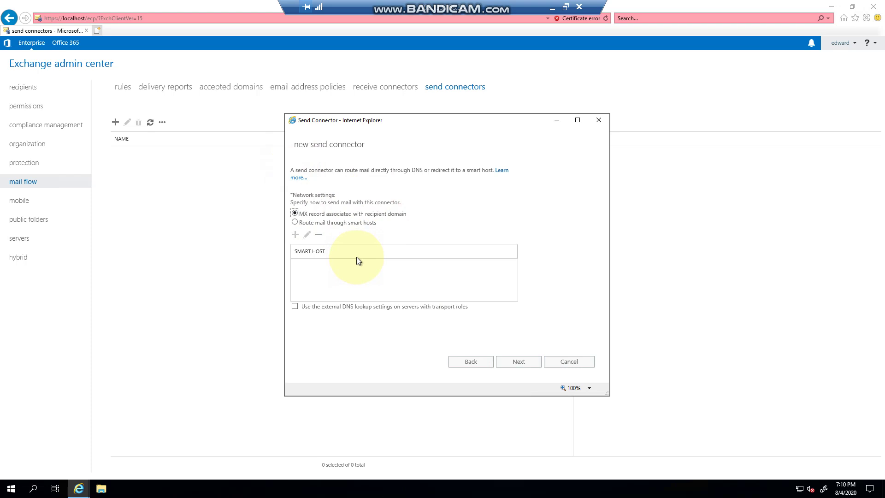
Keep MX record routing for MyConnector after trying smart hosts and cancelling the smart host entry
click(294, 212)
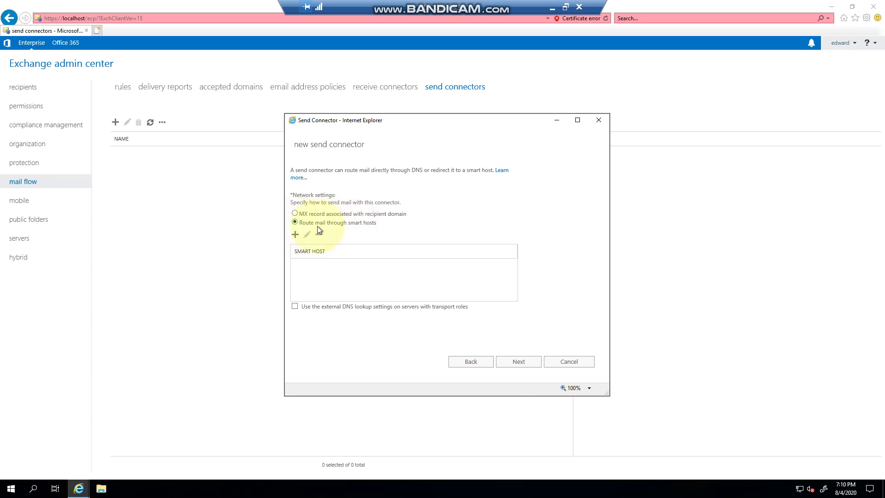
click(295, 234)
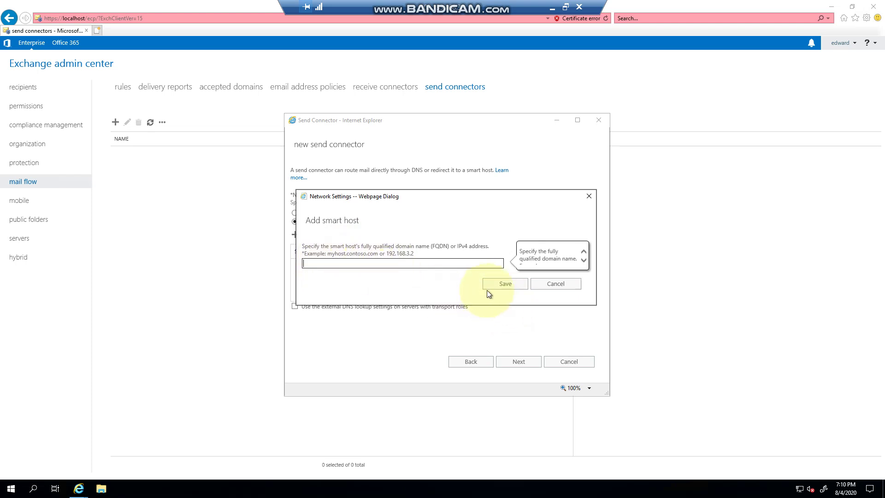
click(557, 284)
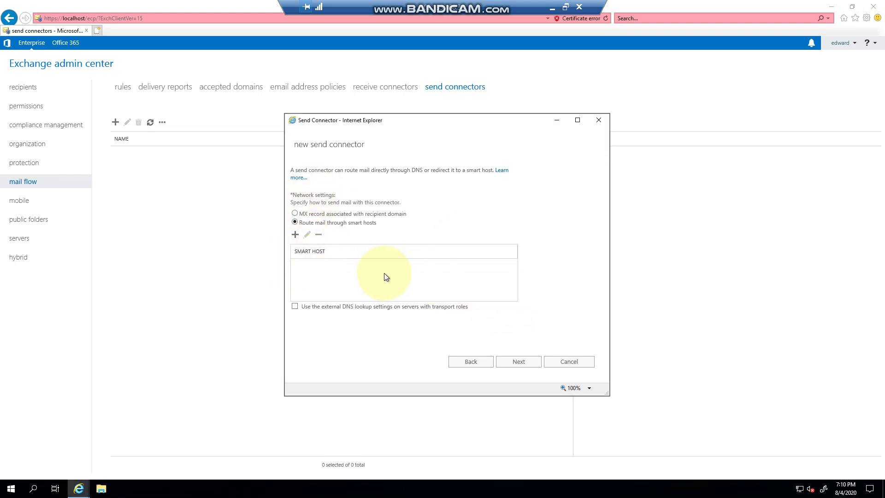
click(297, 214)
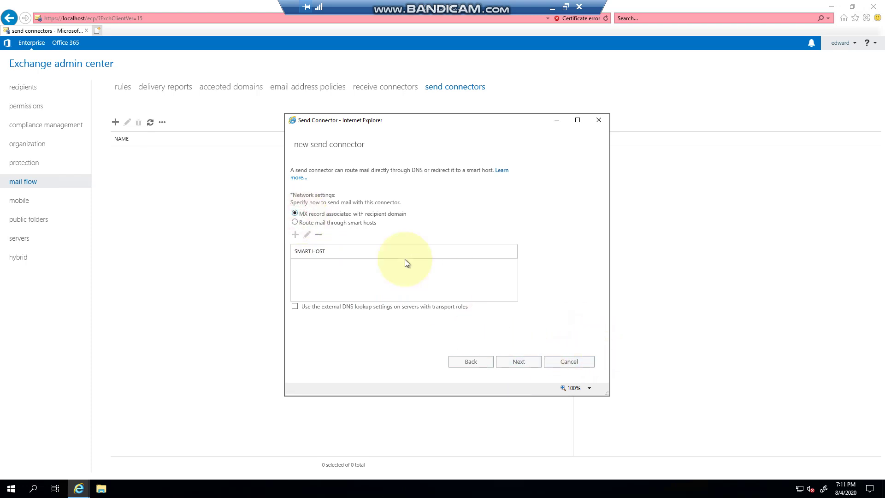
click(519, 363)
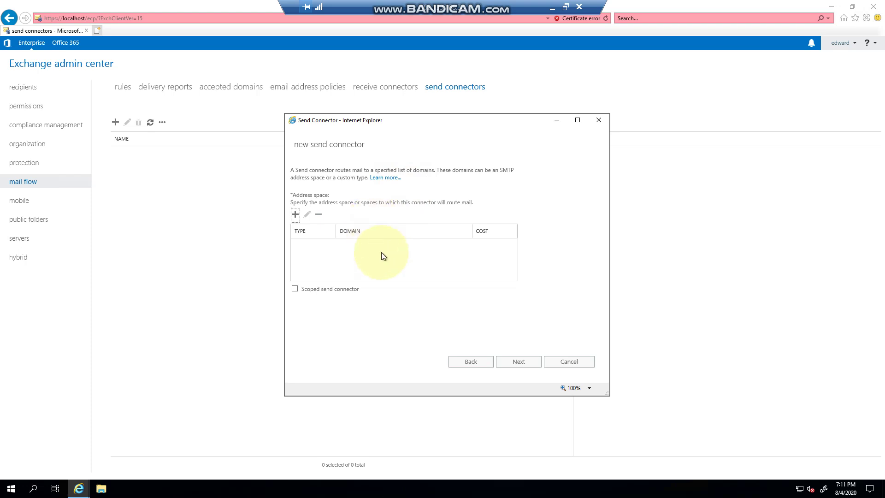
Add an SMTP address space of * with cost 1 to MyConnector
click(295, 215)
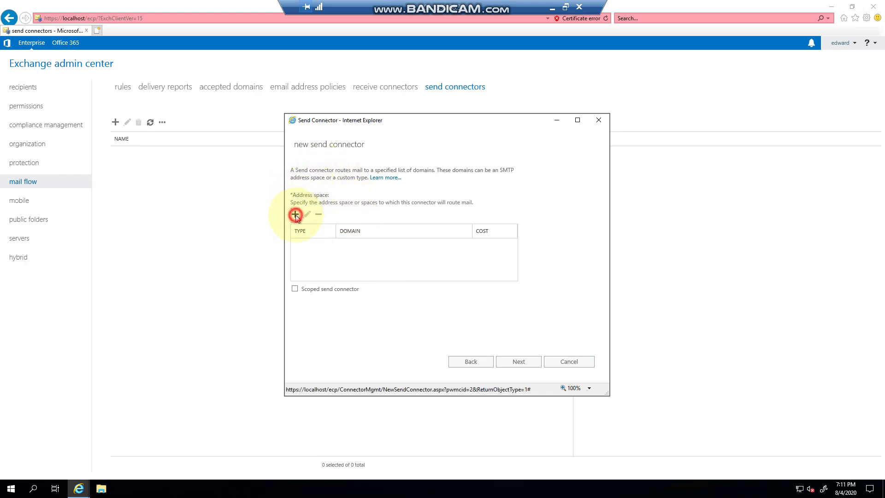
drag(364, 156, 429, 151)
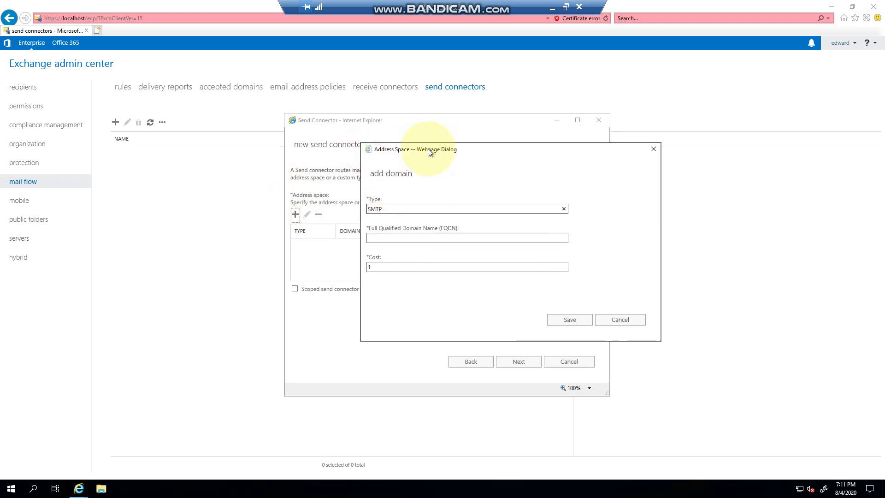
click(392, 238)
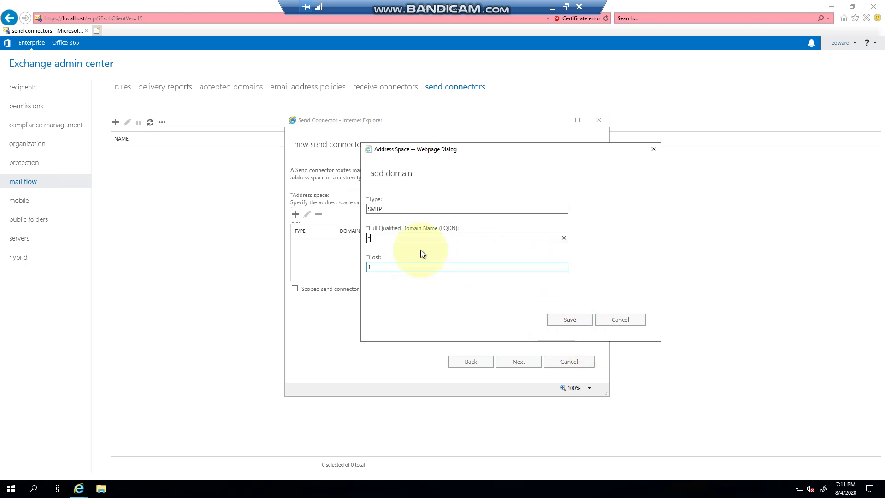
click(570, 320)
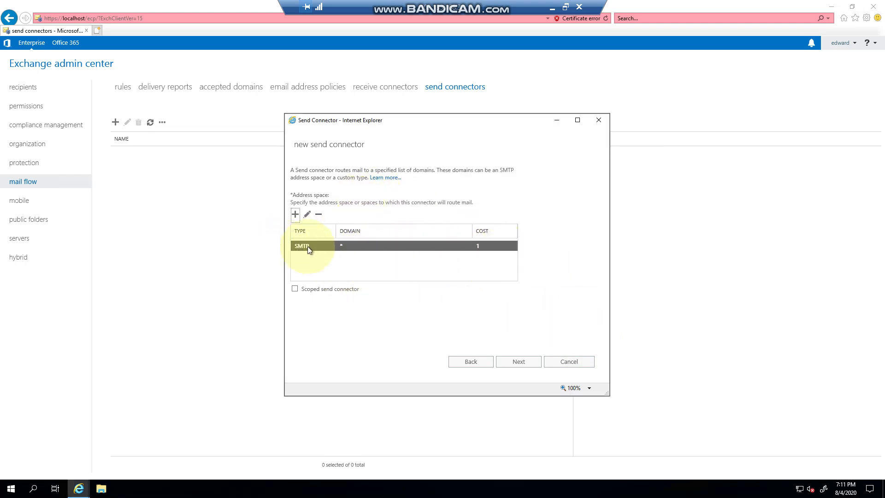
click(519, 361)
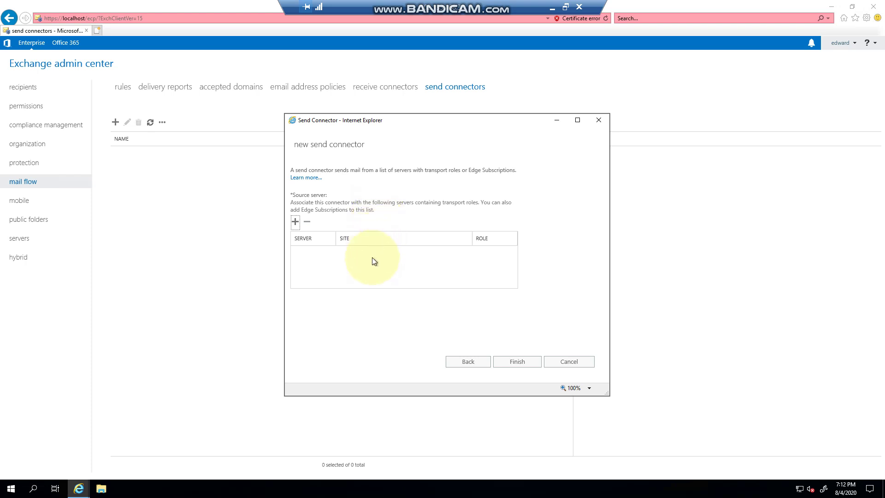
Add EX2019A and EX2019B as source servers and finish the MyConnector wizard
click(295, 222)
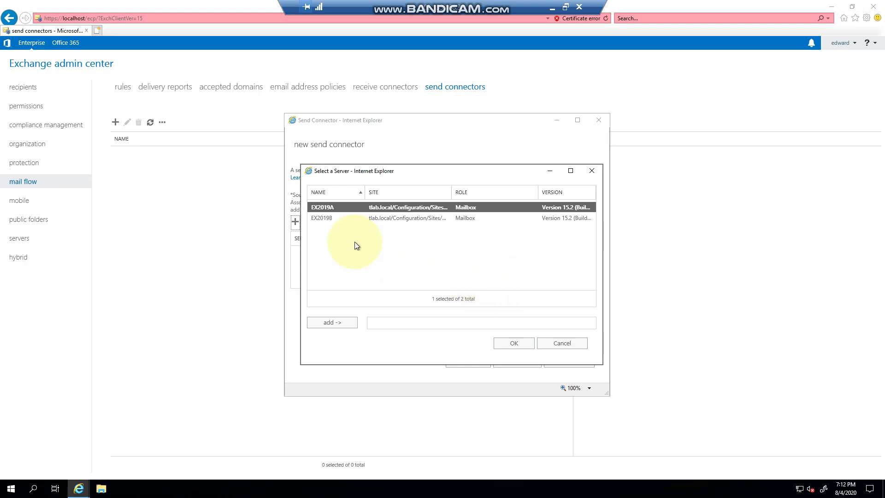
shift+click(322, 218)
click(338, 323)
click(503, 346)
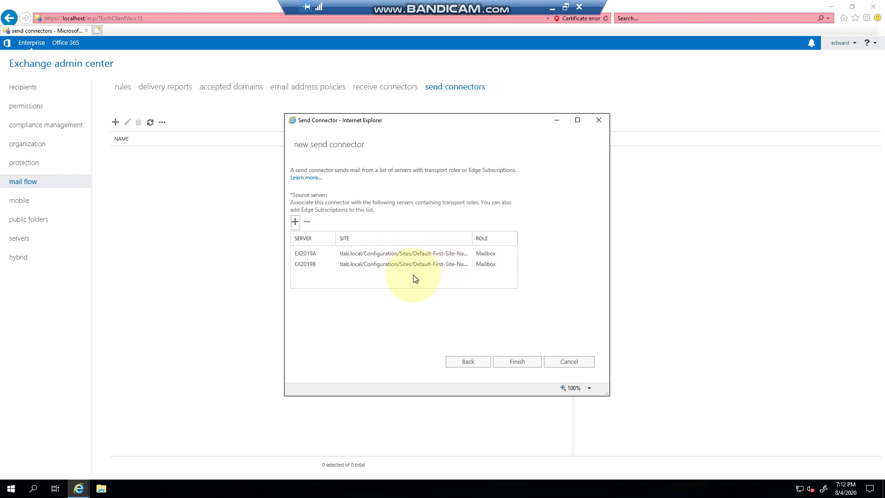
click(504, 362)
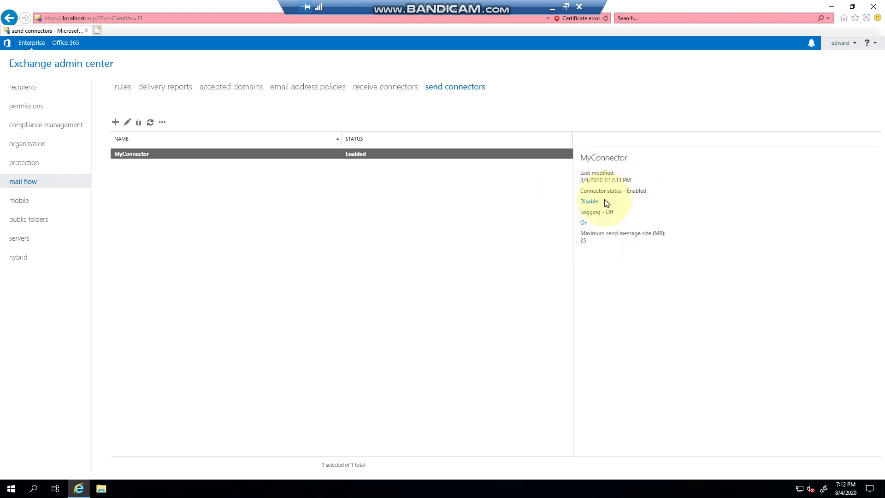
Turn logging on for MyConnector and confirm the change
click(584, 223)
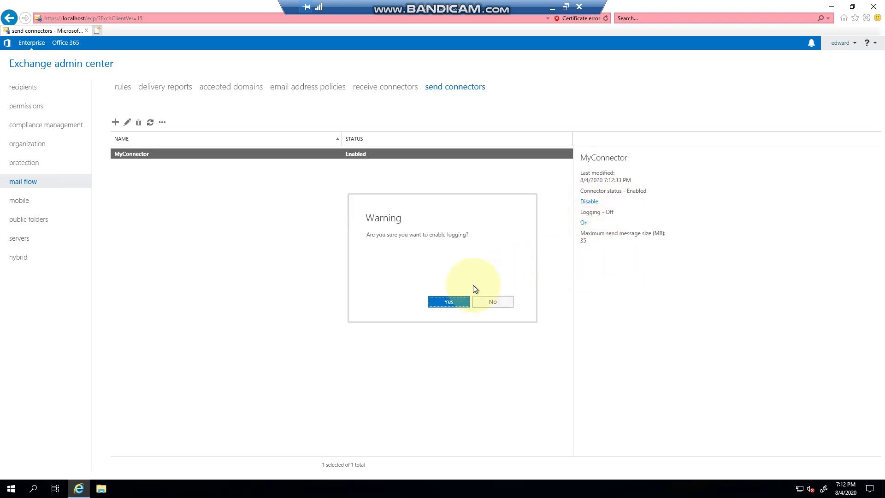
click(448, 302)
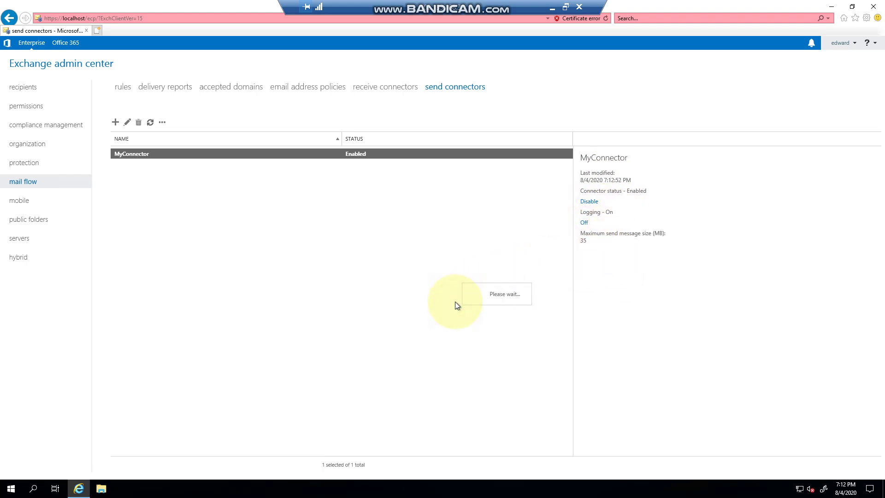
click(634, 269)
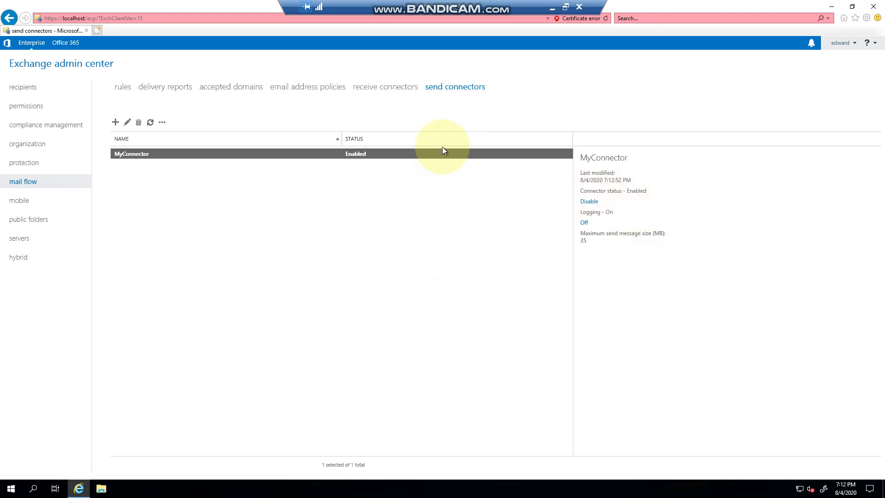
Start disabling MyConnector but cancel so it stays enabled
click(589, 201)
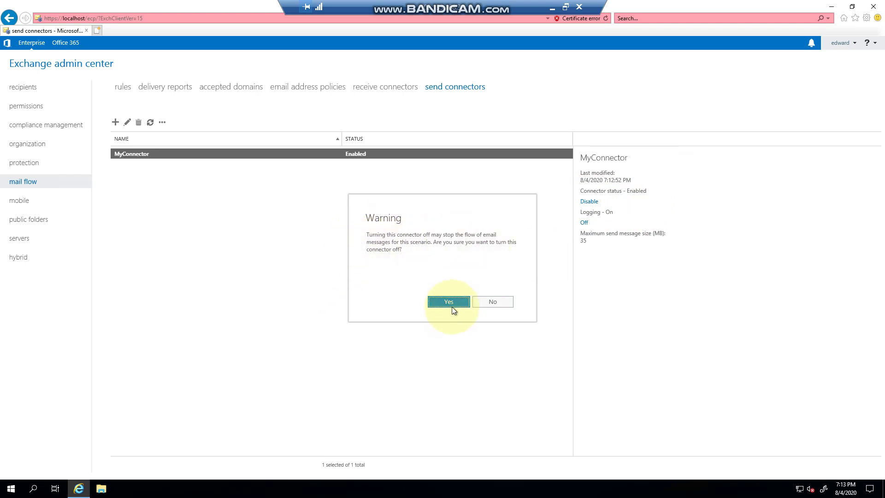
click(489, 301)
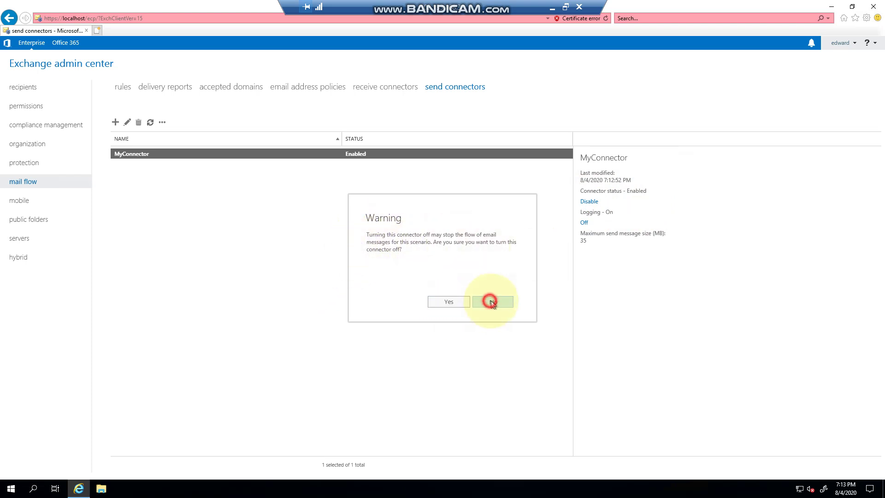
click(127, 122)
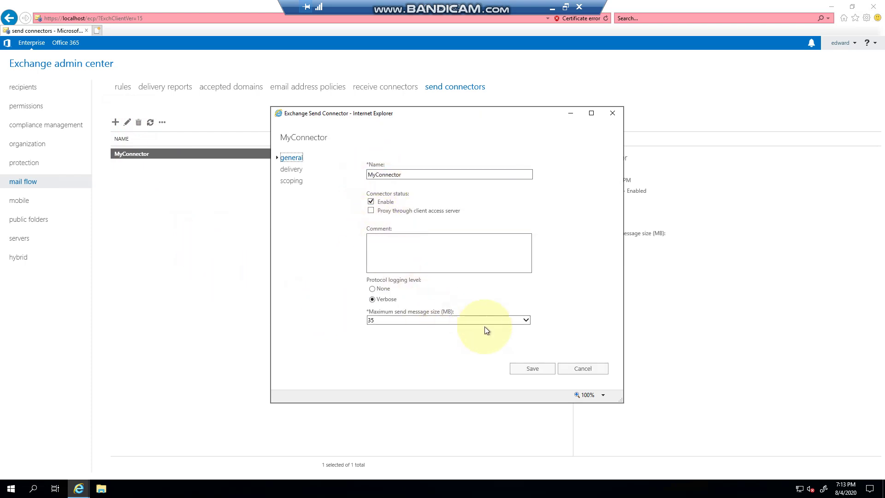
Review MyConnector's maximum send size choices without changing them
click(525, 320)
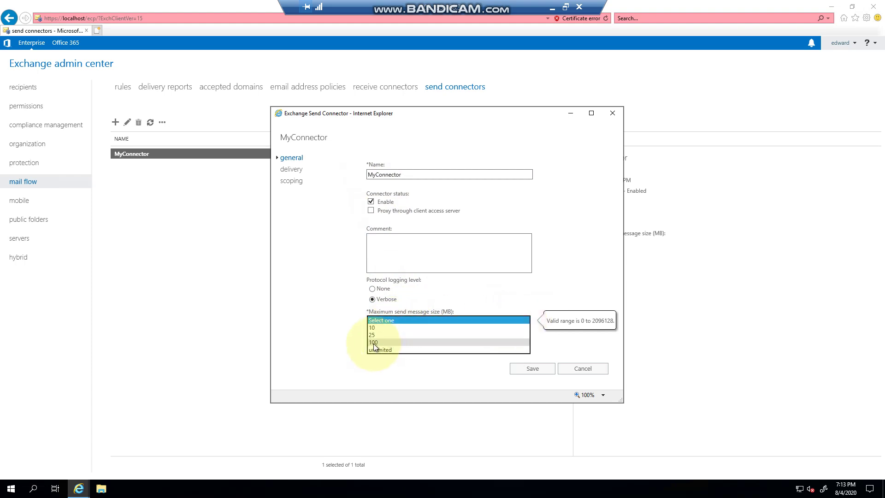
click(332, 275)
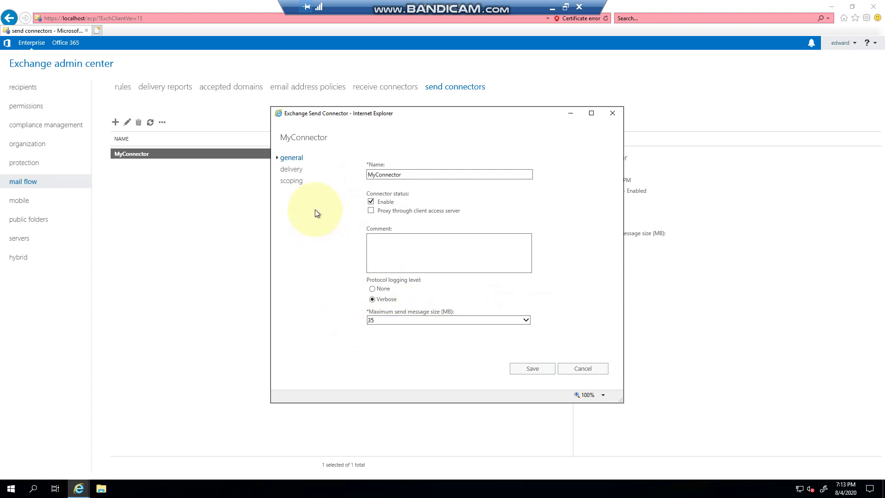
click(297, 171)
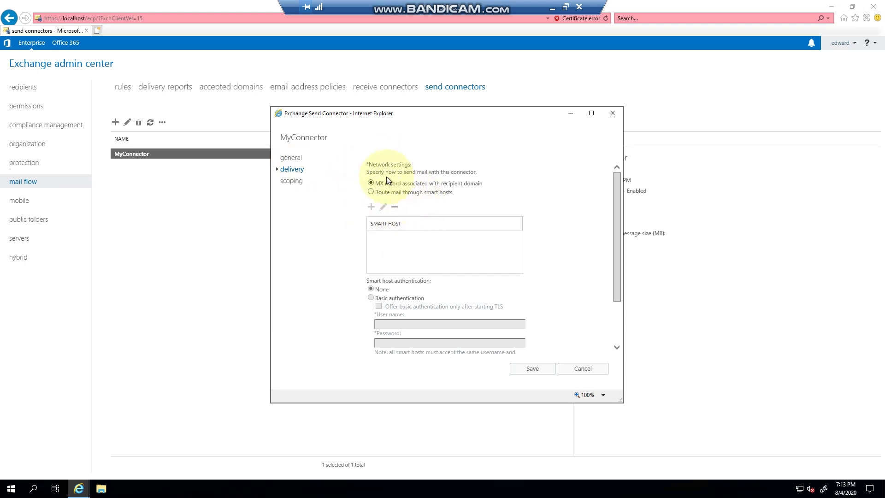
mouse_move(621, 211)
mouse_down()
mouse_move(618, 272)
mouse_move(619, 214)
mouse_up()
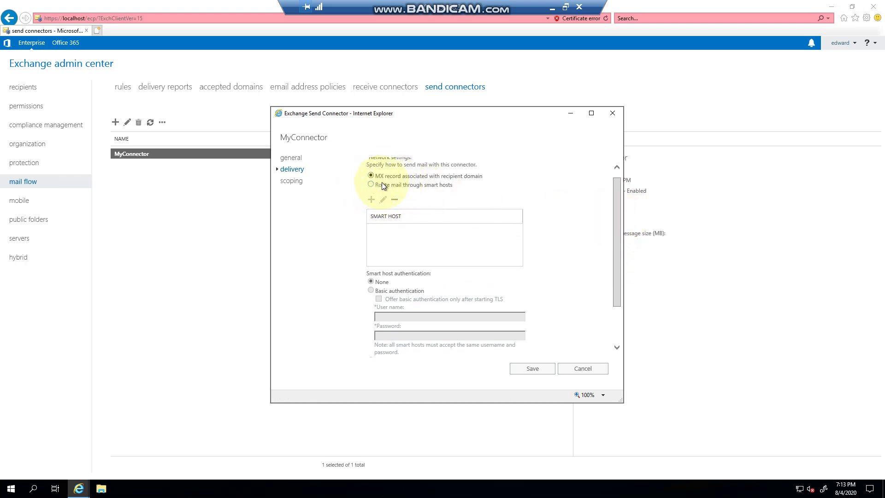
Try smart host delivery with basic authentication and external security, then revert to MX record delivery
click(395, 187)
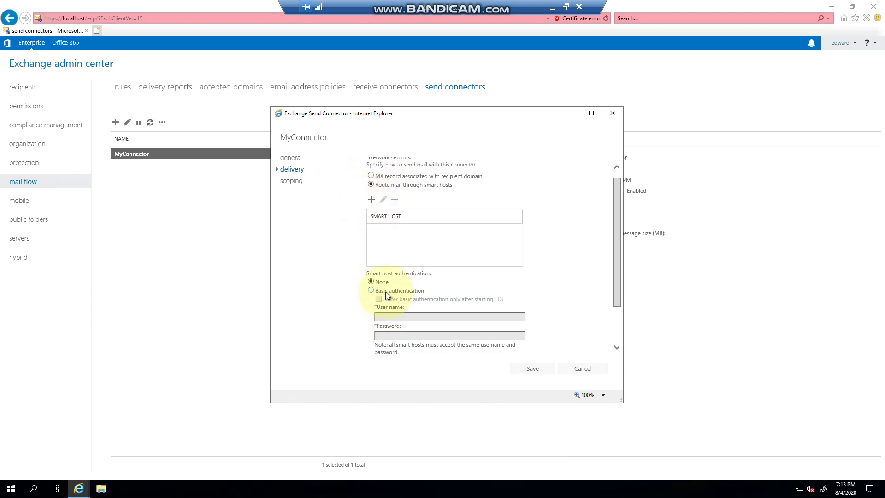
click(413, 294)
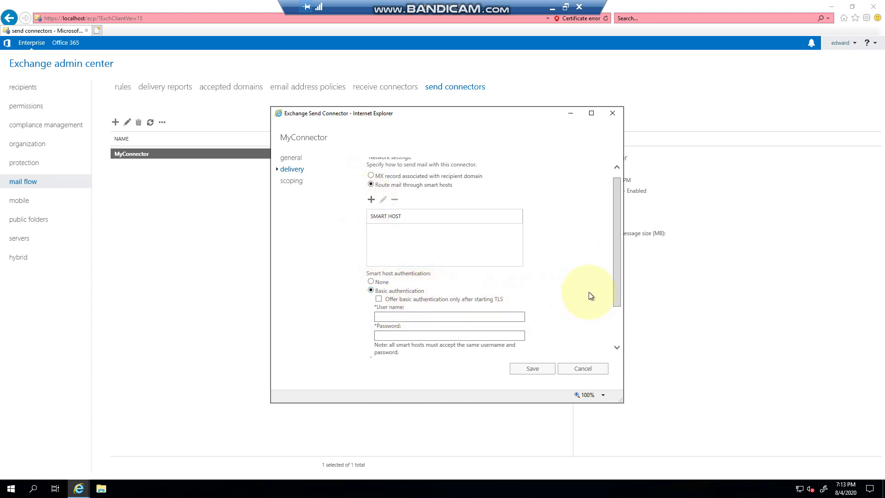
drag(615, 294, 616, 328)
click(417, 263)
click(433, 282)
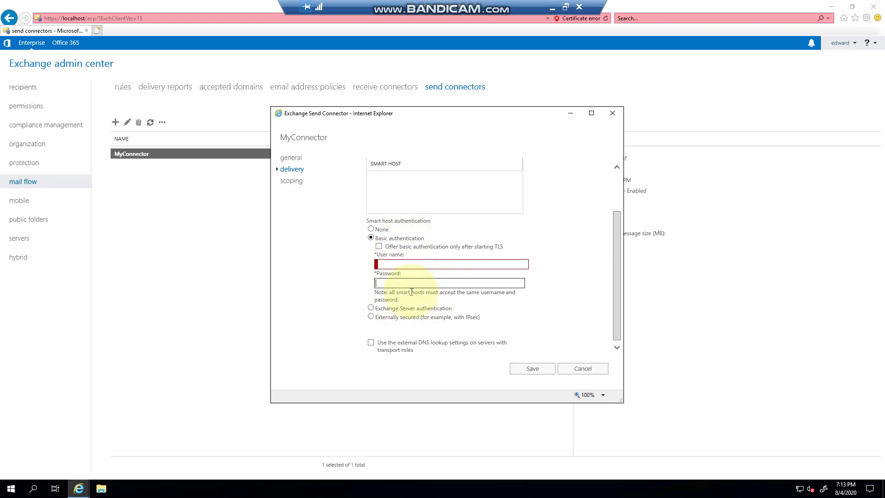
click(397, 318)
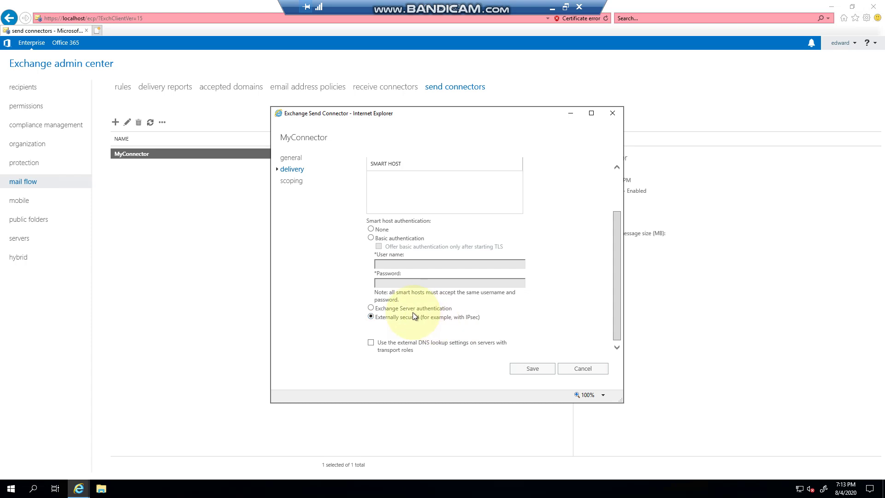
scroll(393, 288, up, 2)
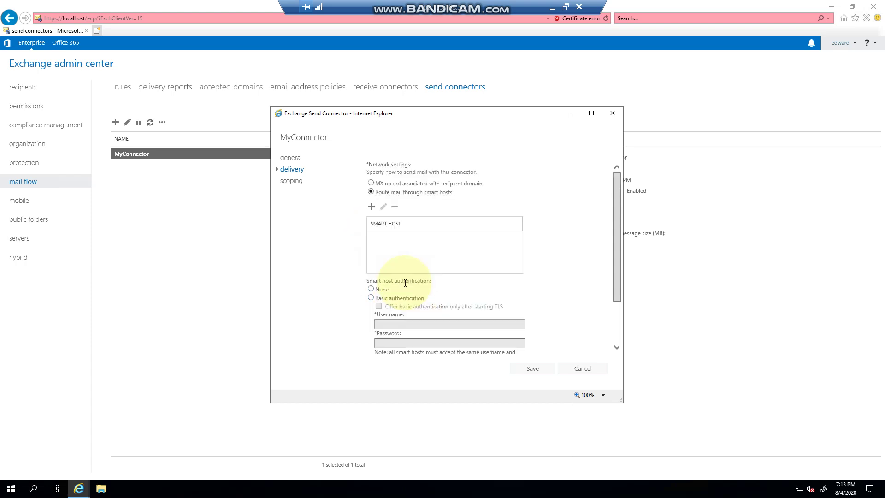
click(380, 183)
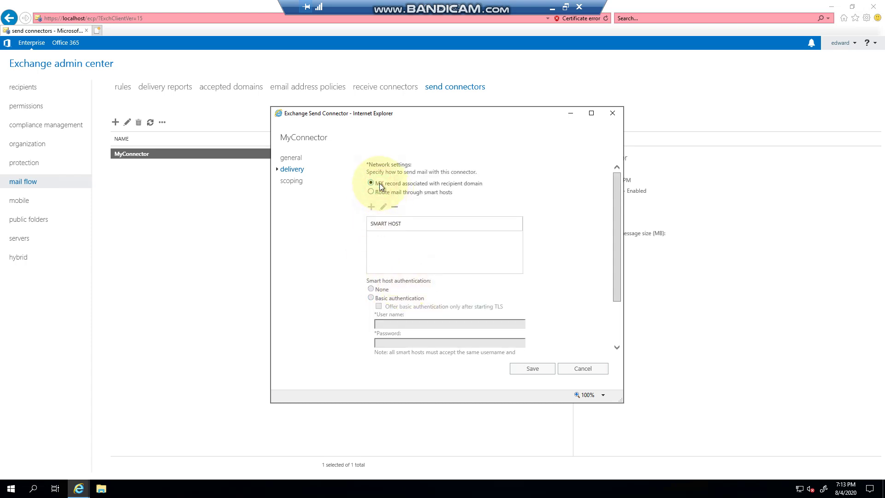
click(291, 180)
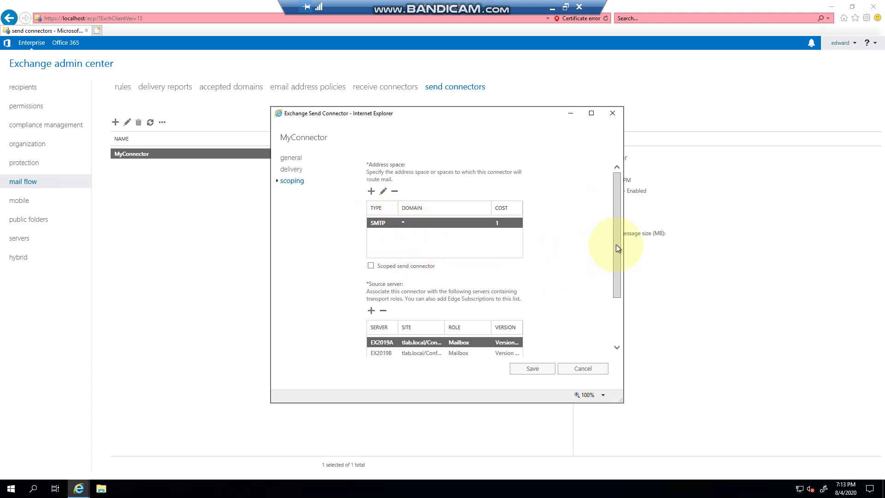
Inspect the FQDN field on MyConnector's scoping page, then close its settings without saving
drag(616, 244, 636, 259)
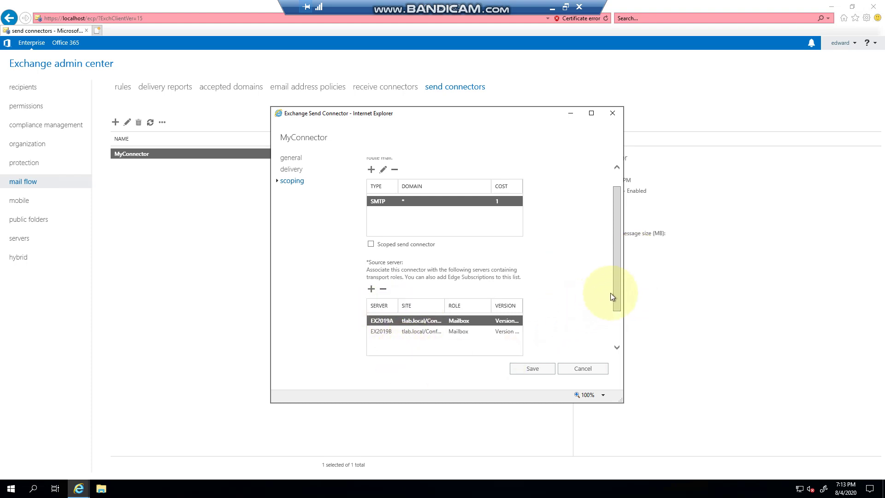
drag(612, 297, 618, 335)
double_click(372, 320)
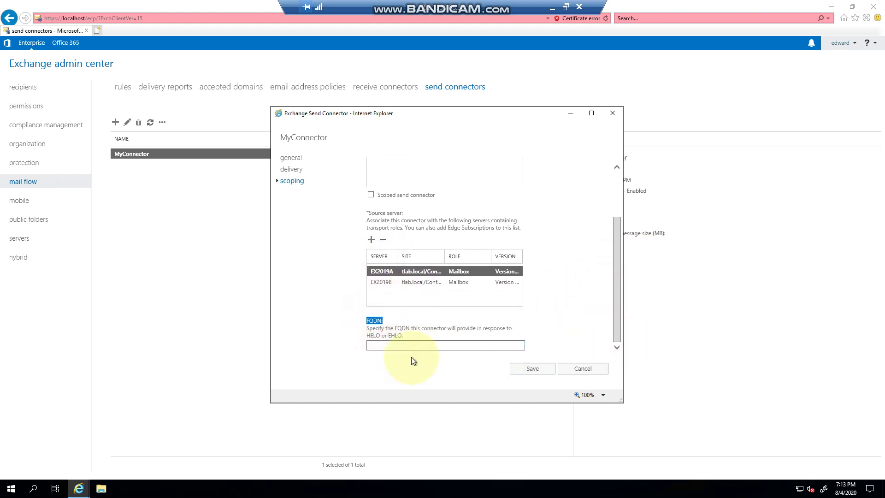
click(386, 344)
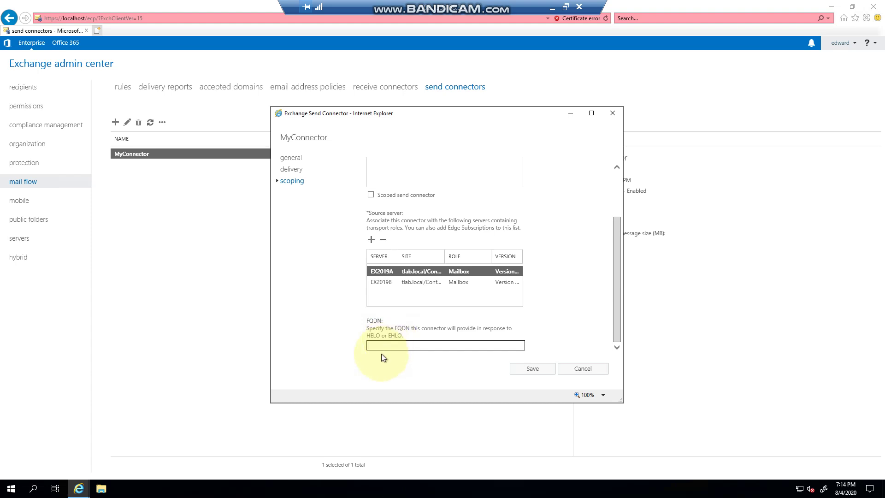
click(601, 370)
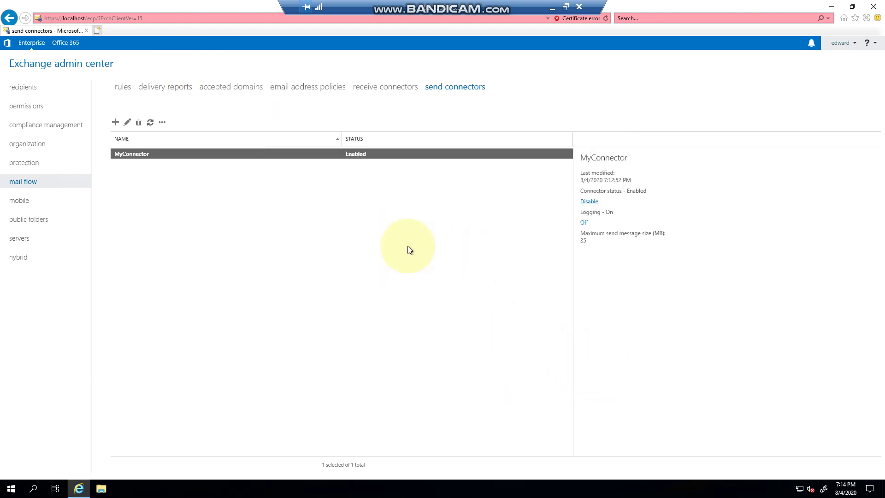